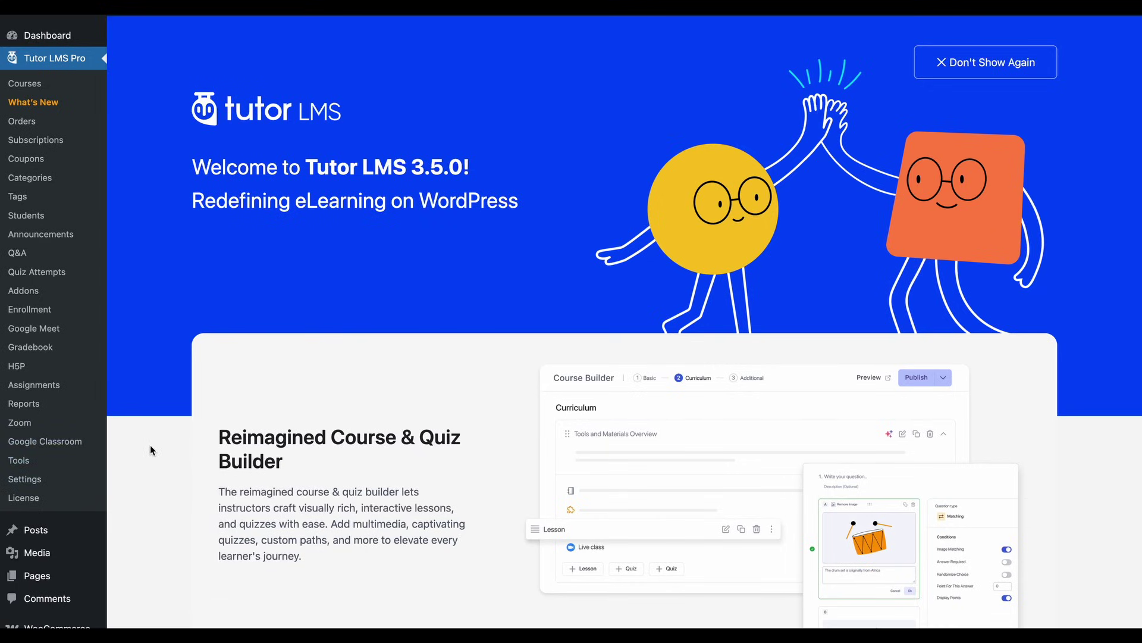
- Show the Monetization > Subscriptions settings with the Gold and Business membership plans and the Options card
click(39, 483)
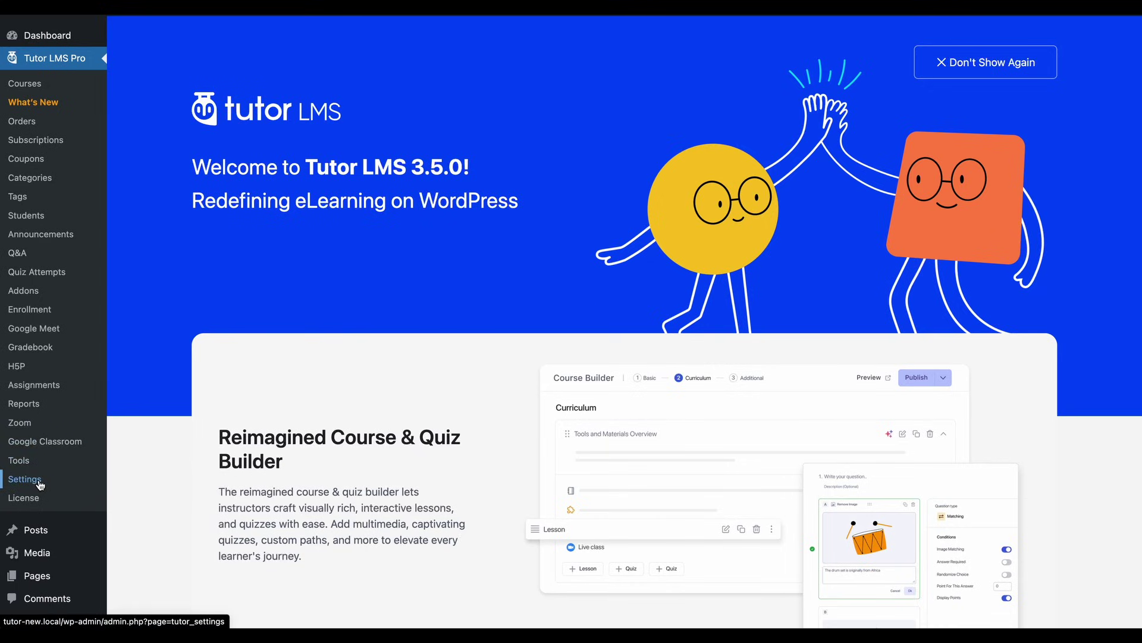
click(345, 150)
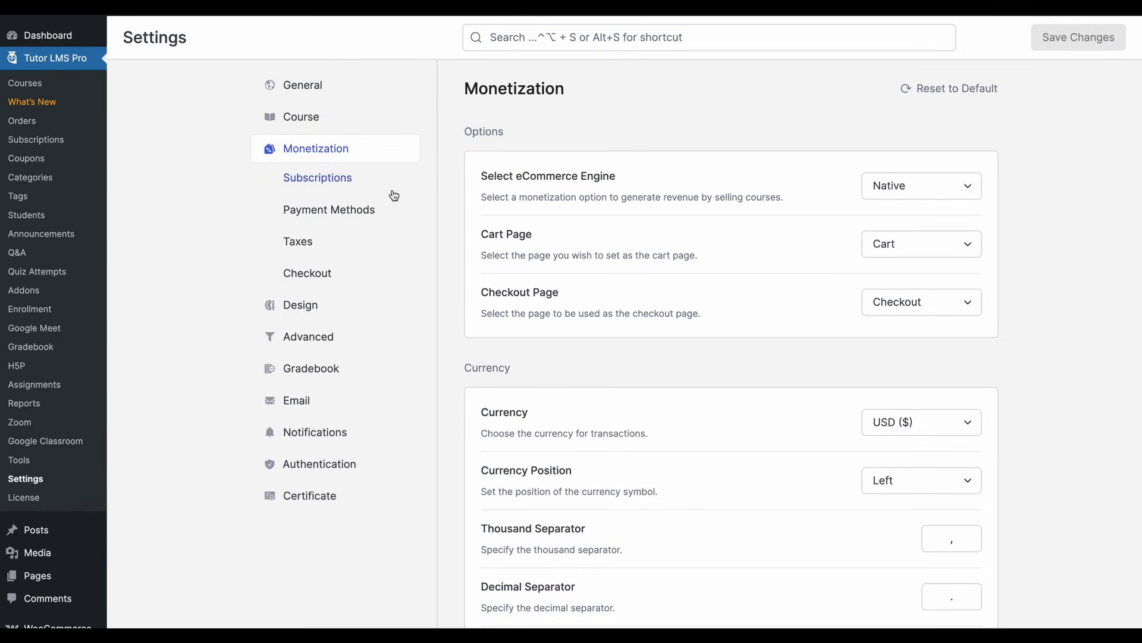
click(369, 192)
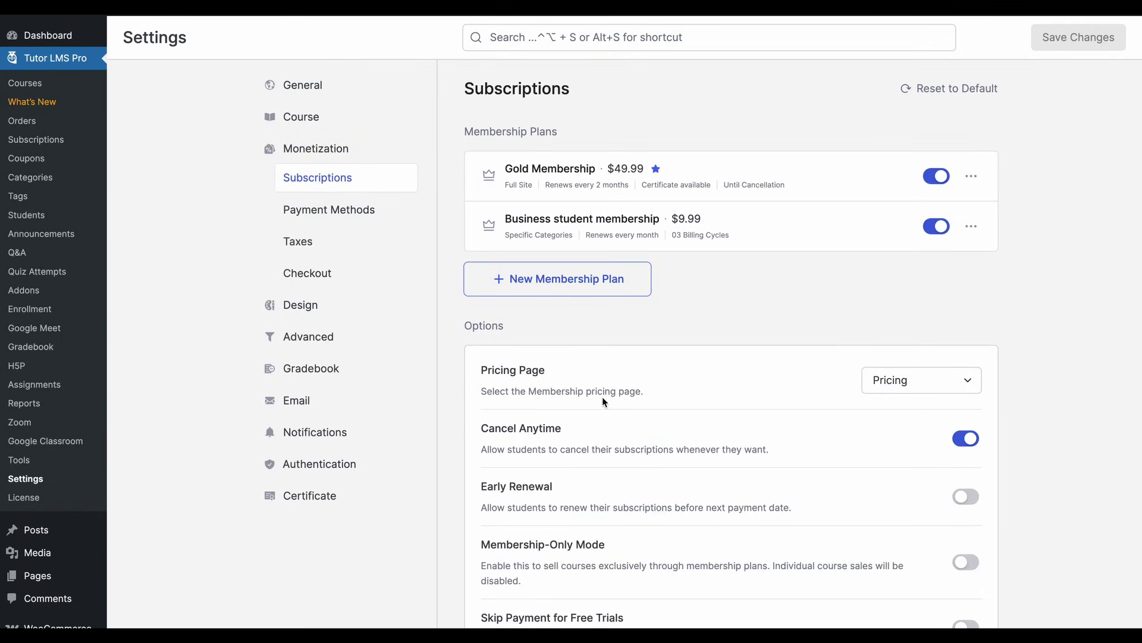
scroll(604, 400, down, 2)
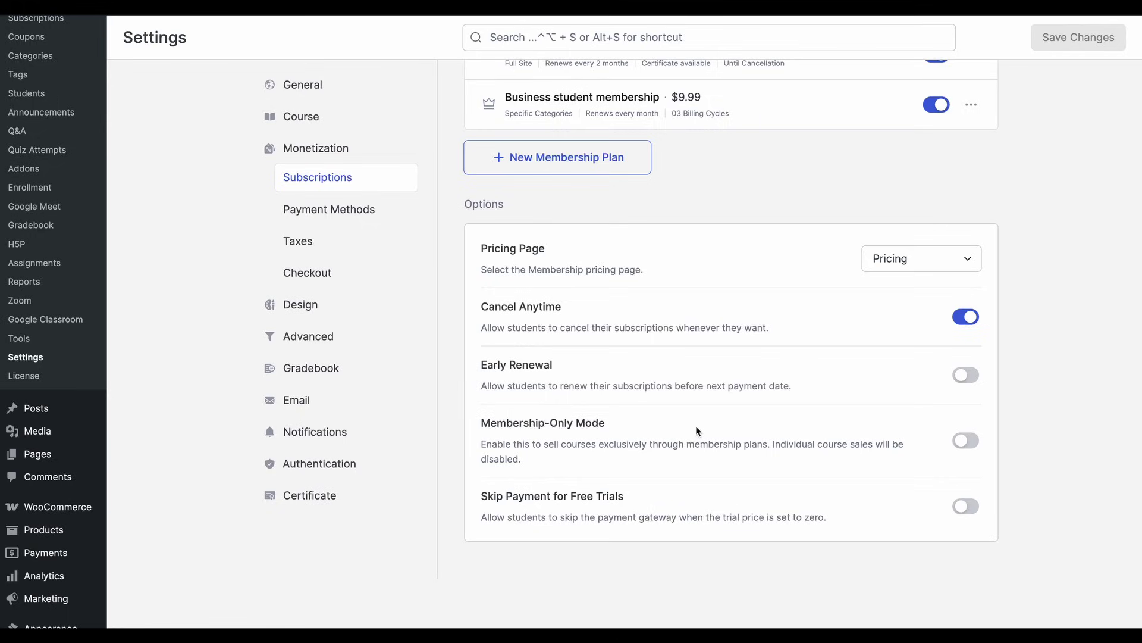
- Turn on Membership-Only Mode in the Subscriptions options and confirm the change
click(968, 444)
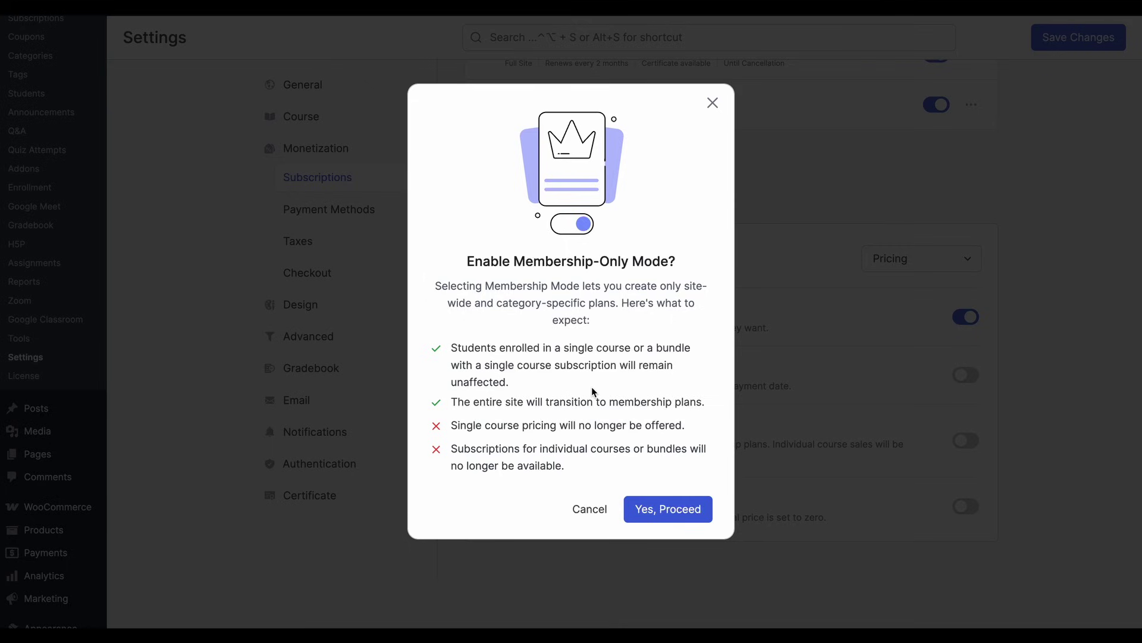
click(678, 505)
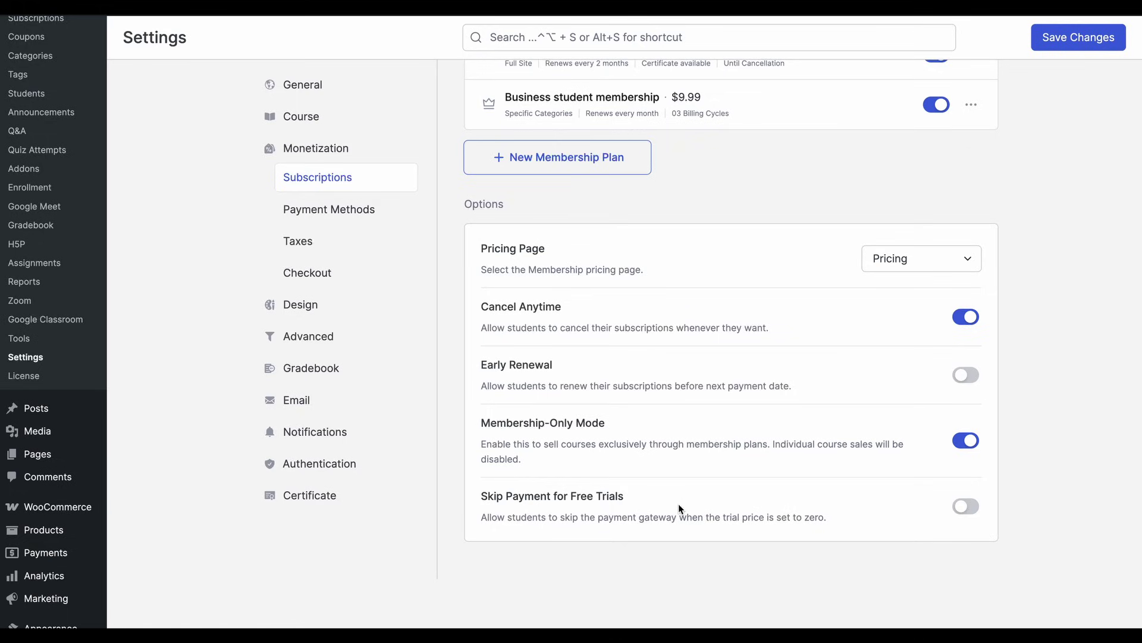
scroll(678, 504, up, 3)
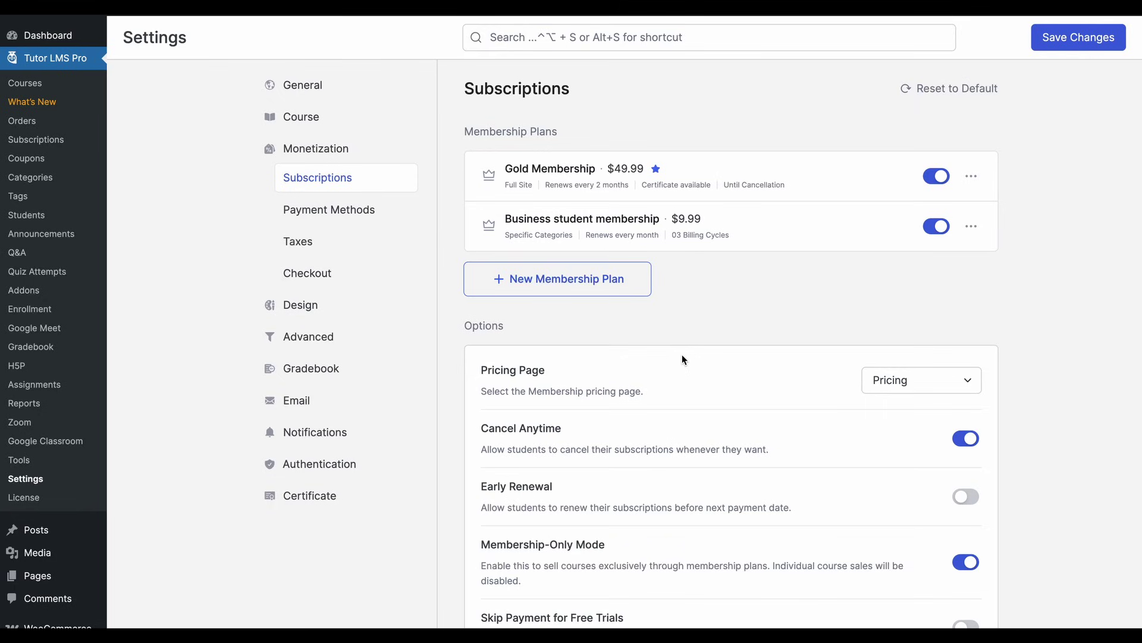
scroll(683, 359, down, 1)
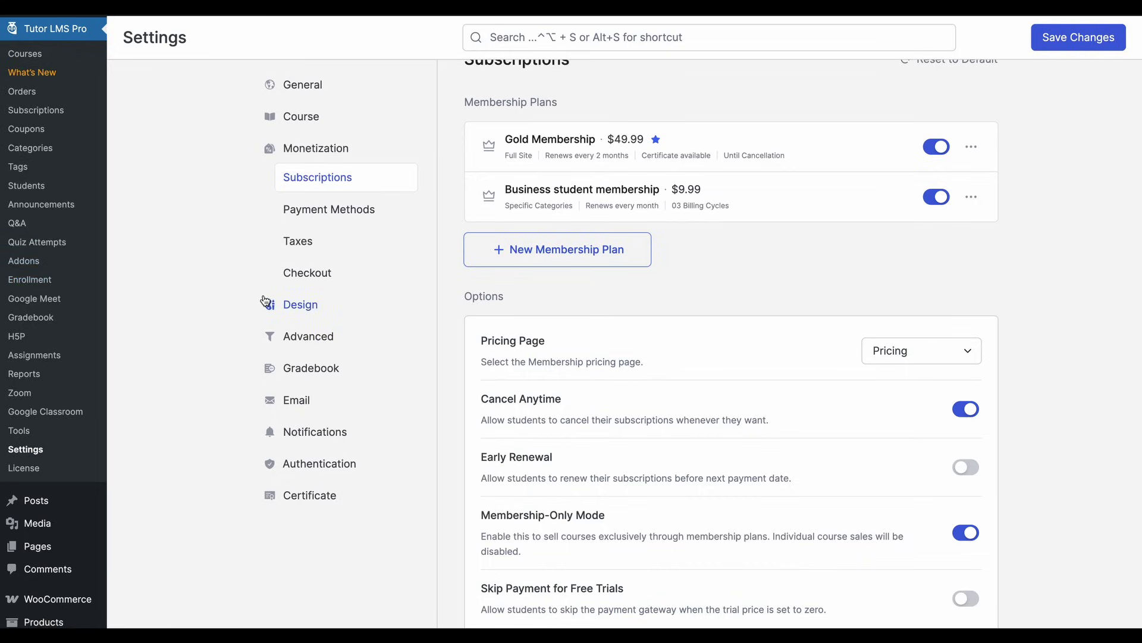
- Enroll the selected student into the Gold Membership plan from Enrollment > Enroll Students
click(50, 283)
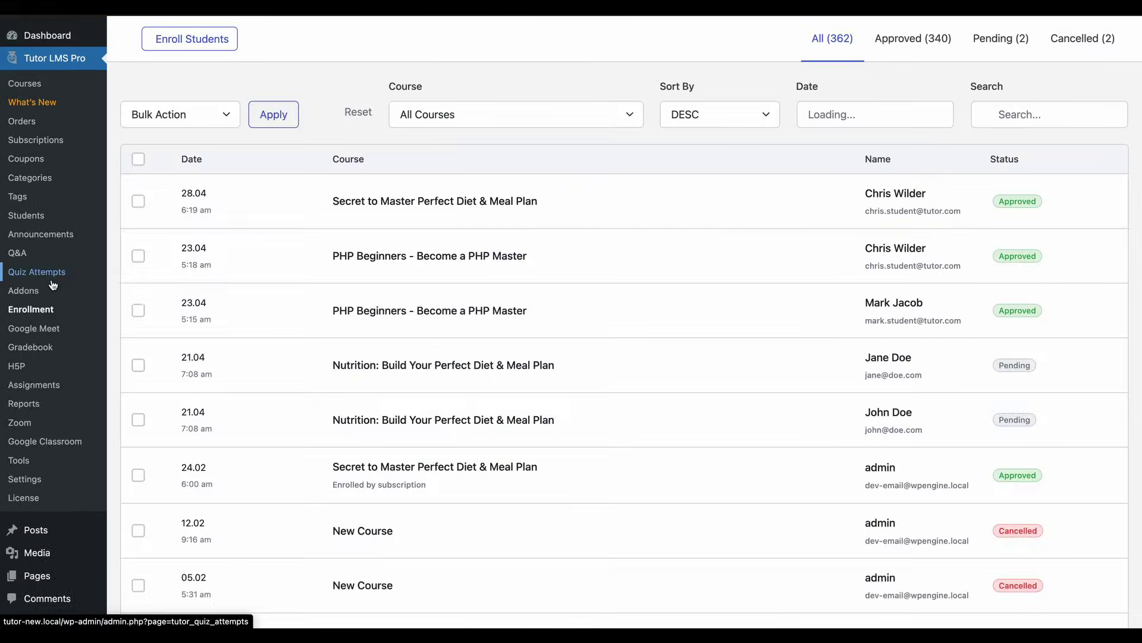
click(221, 43)
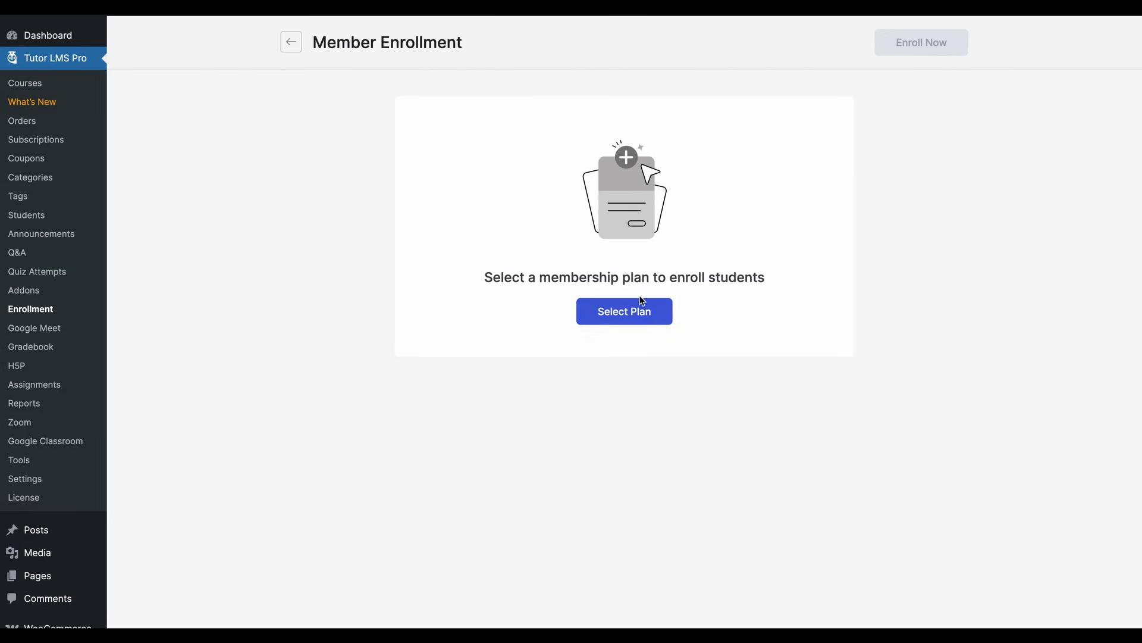
click(647, 316)
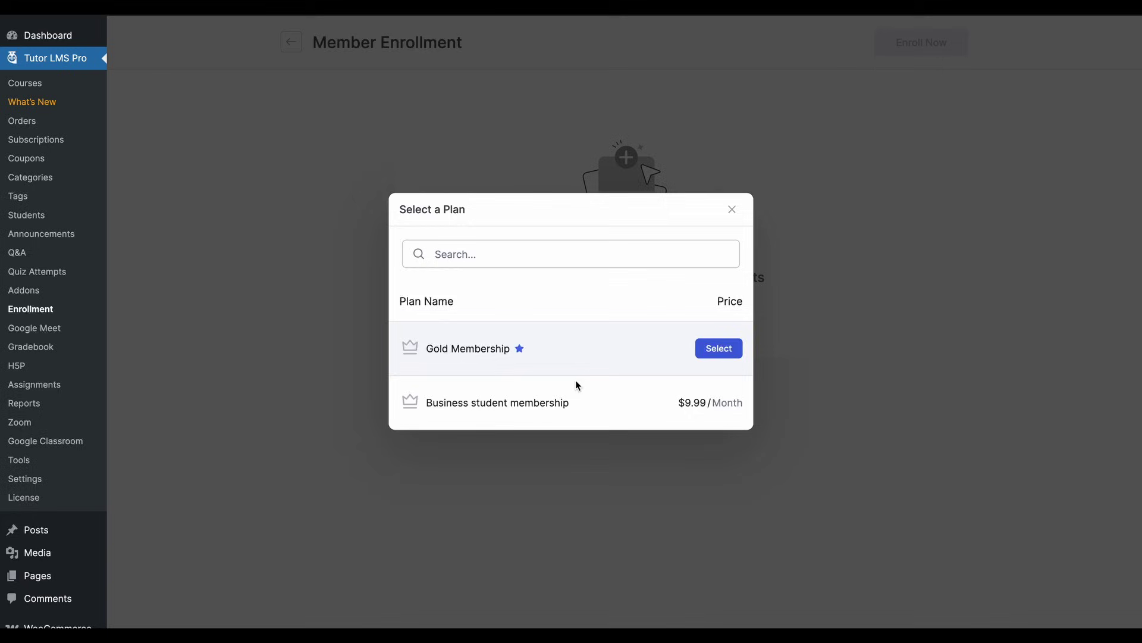
click(719, 349)
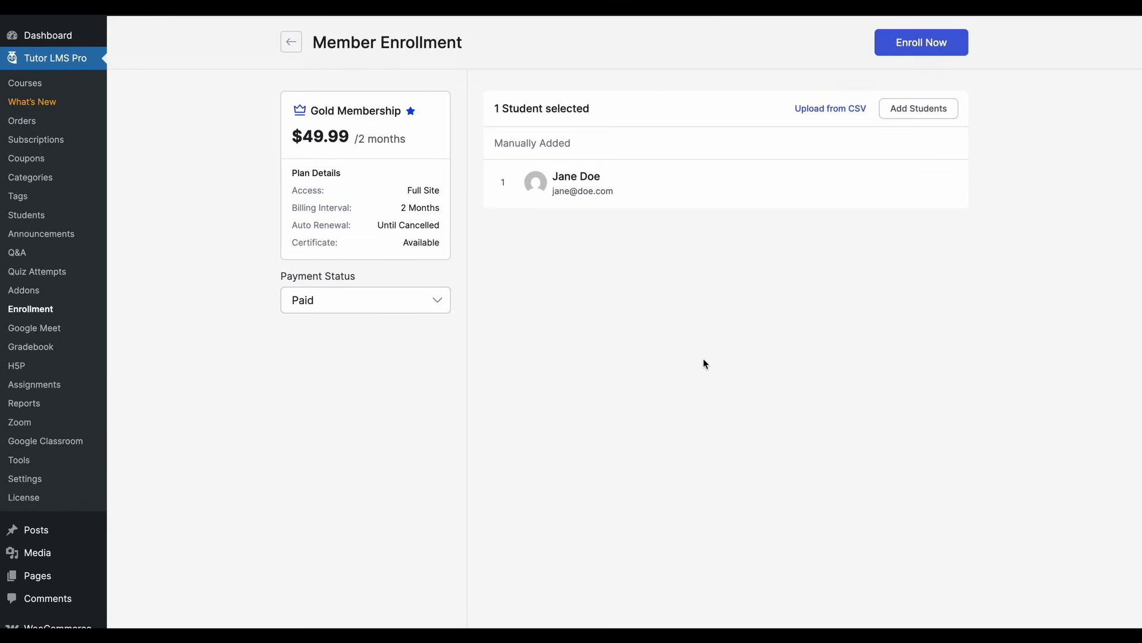
click(924, 42)
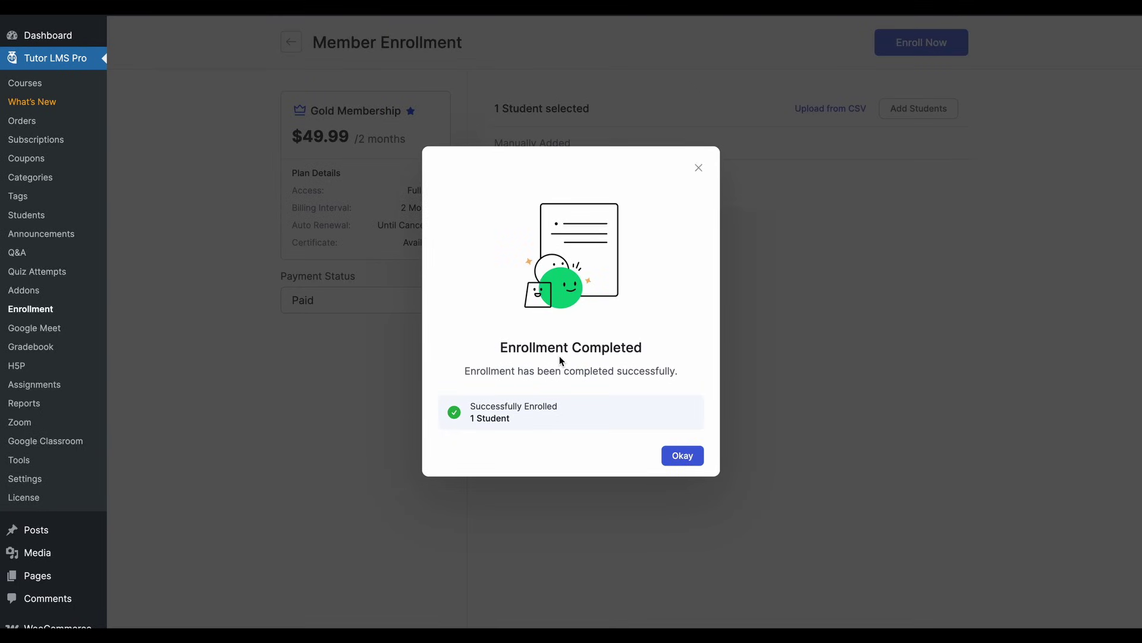
click(684, 460)
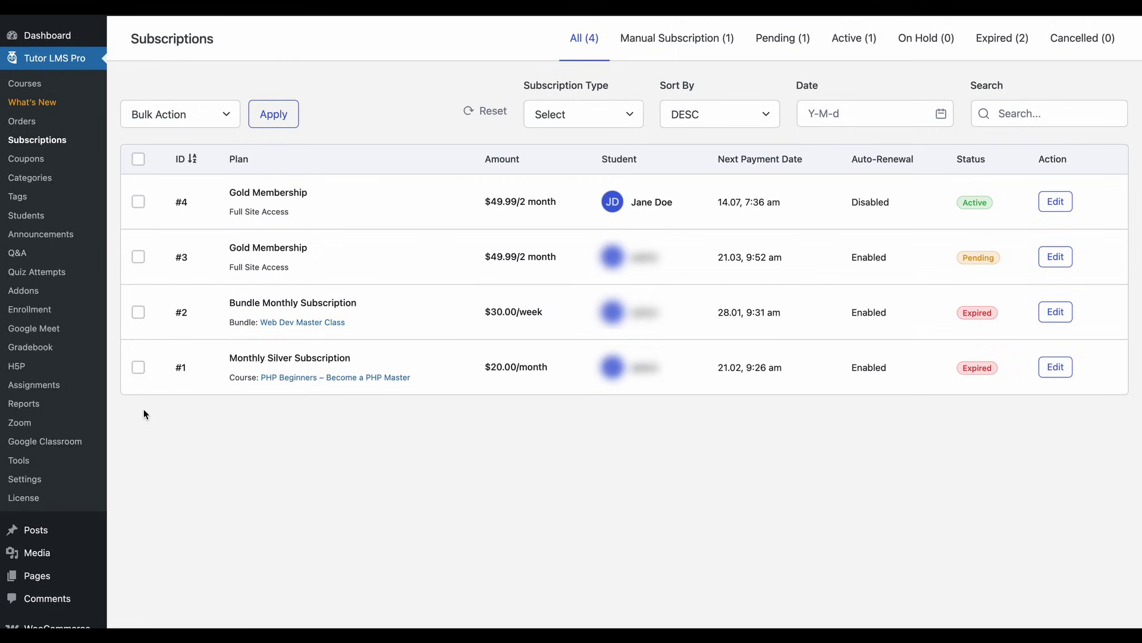
- Start a new membership plan from the Subscriptions settings
click(39, 485)
click(339, 179)
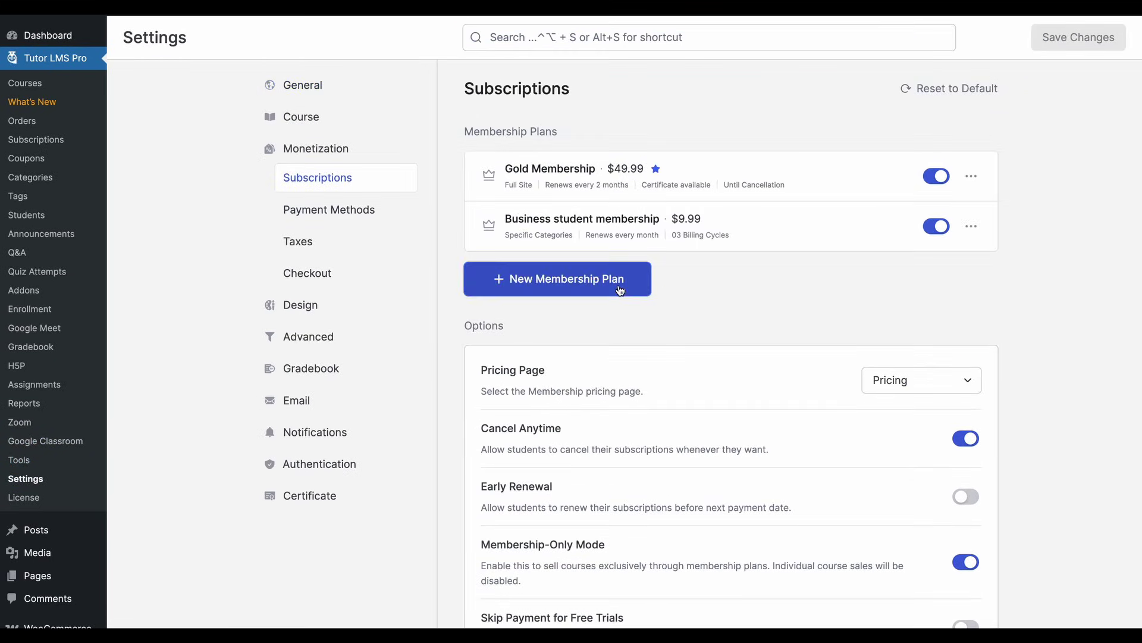
click(619, 290)
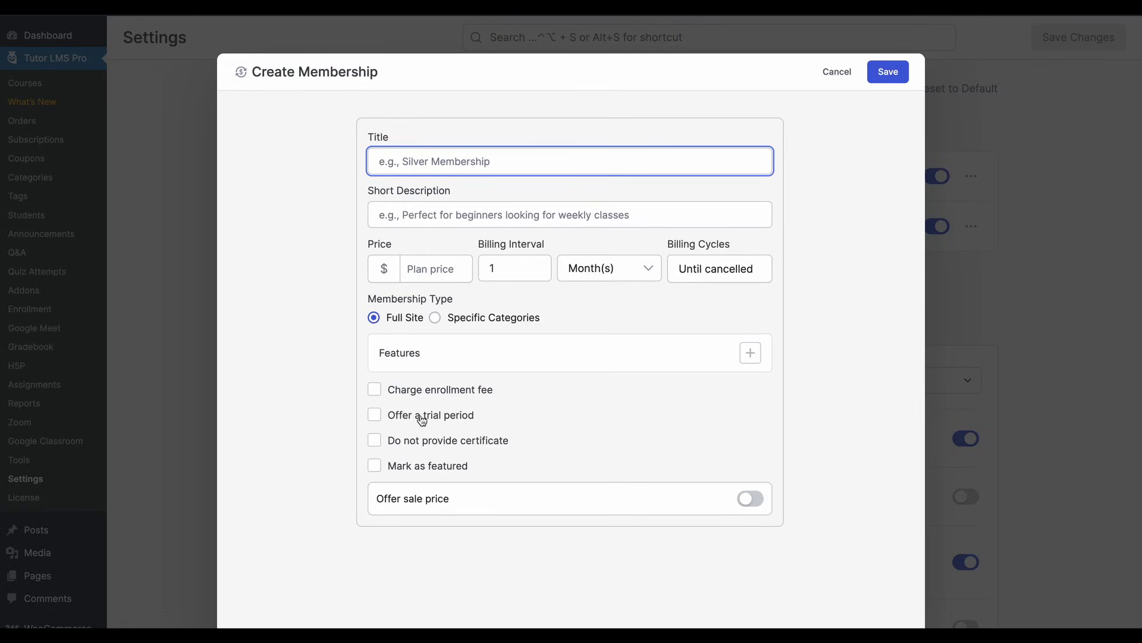
- Enable a trial period on the new plan with a length of 10 days
click(448, 416)
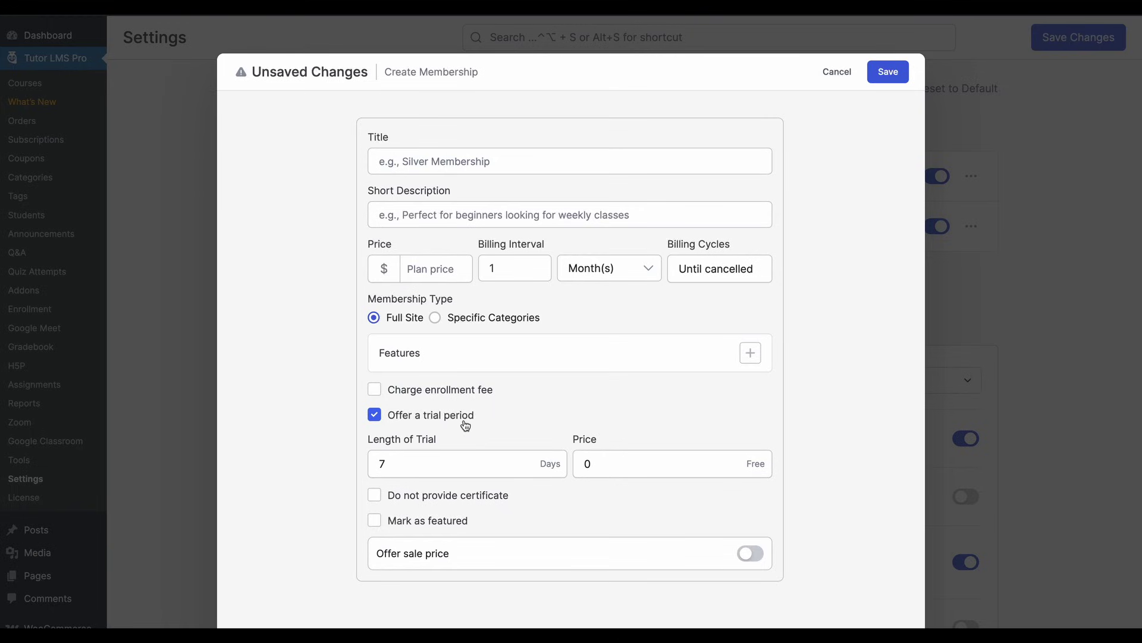
click(430, 466)
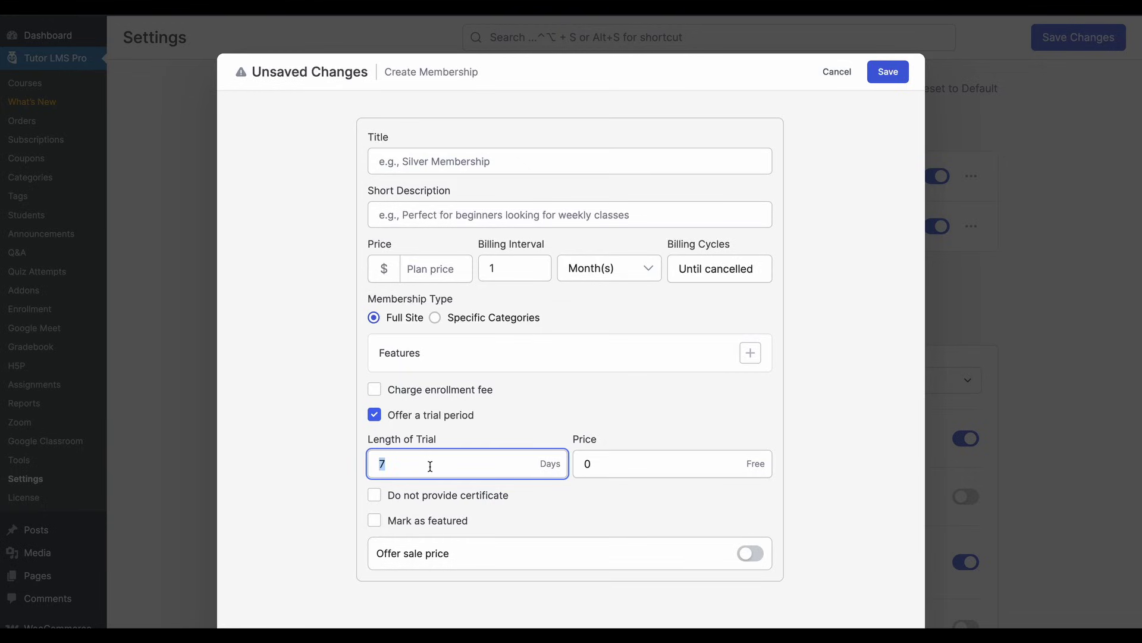
text(10)
click(424, 445)
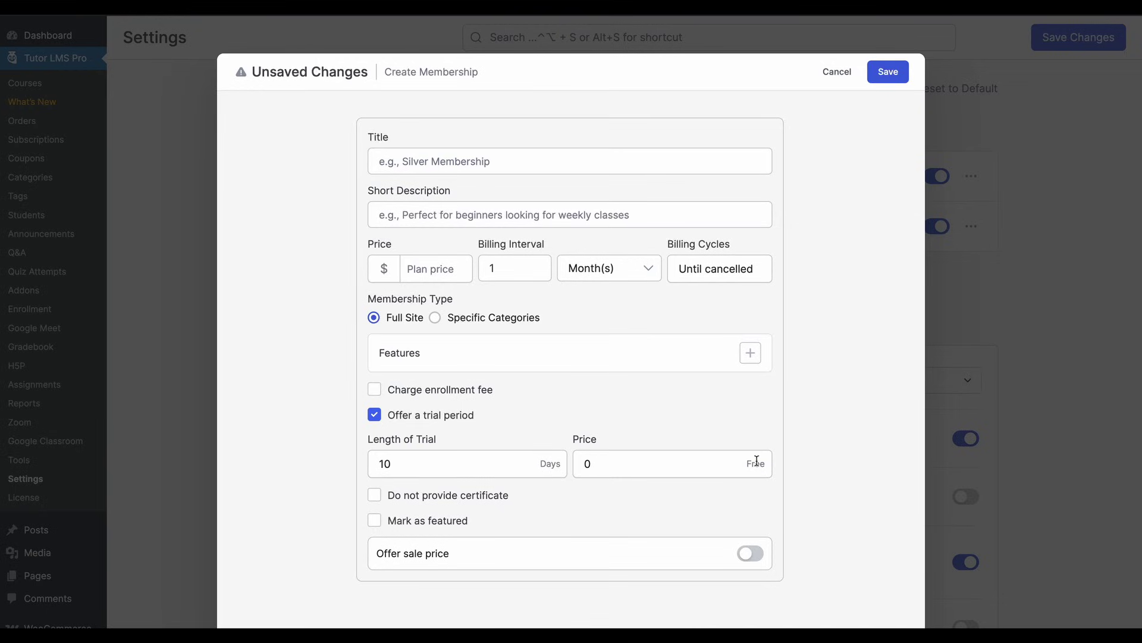
- Set the trial price to 0 so the trial is free
click(601, 460)
text(2)
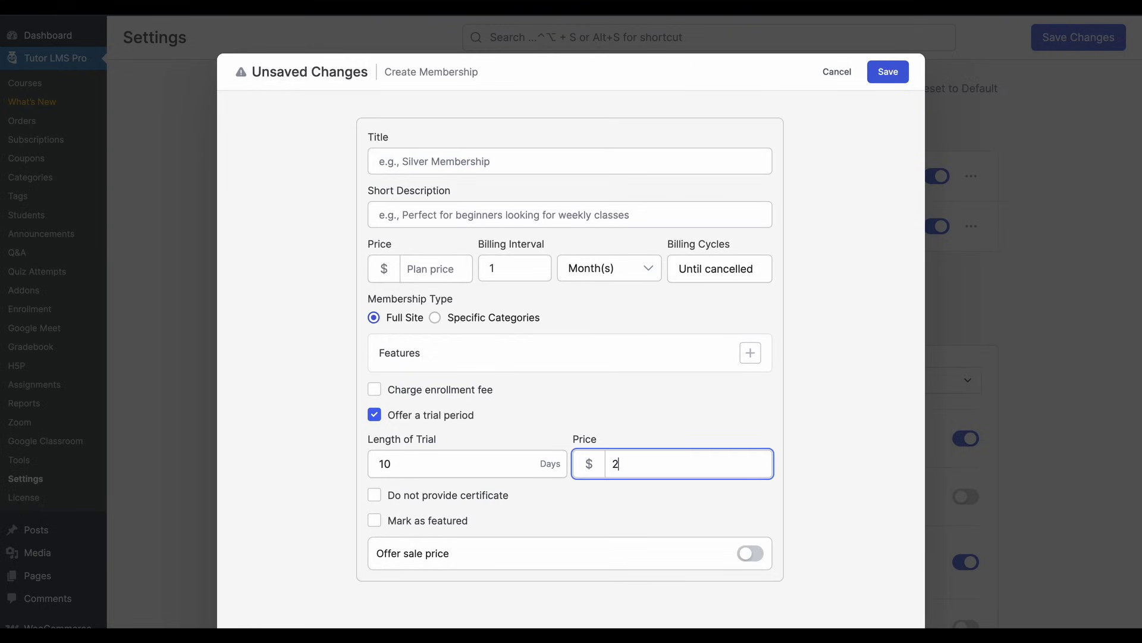
click(643, 416)
click(556, 415)
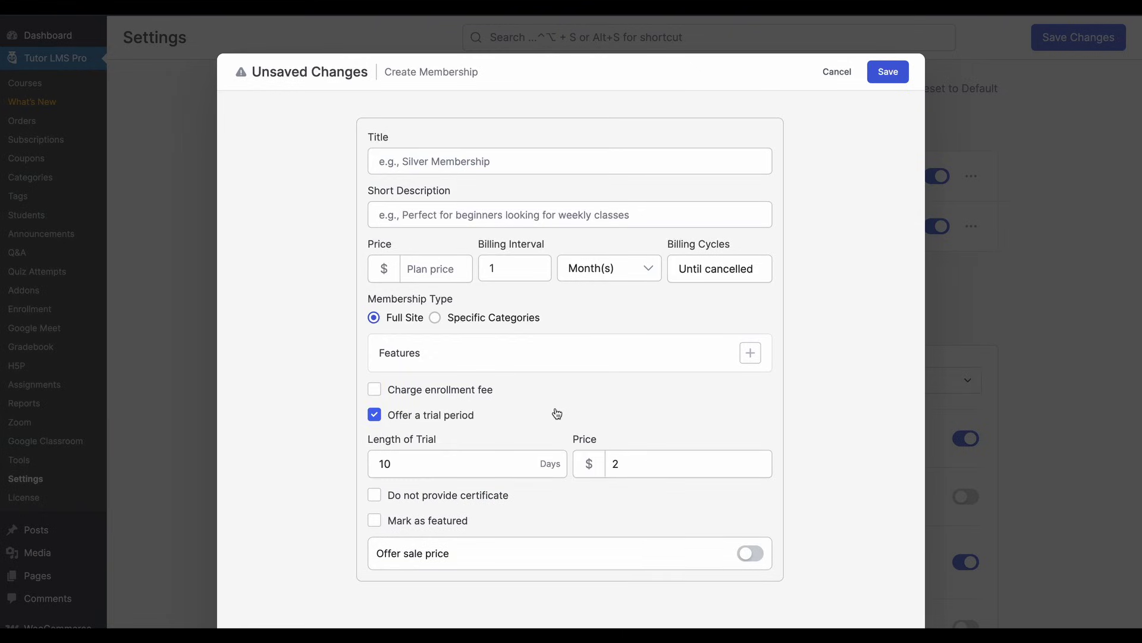
click(644, 463)
key(BackSpace)
text(0)
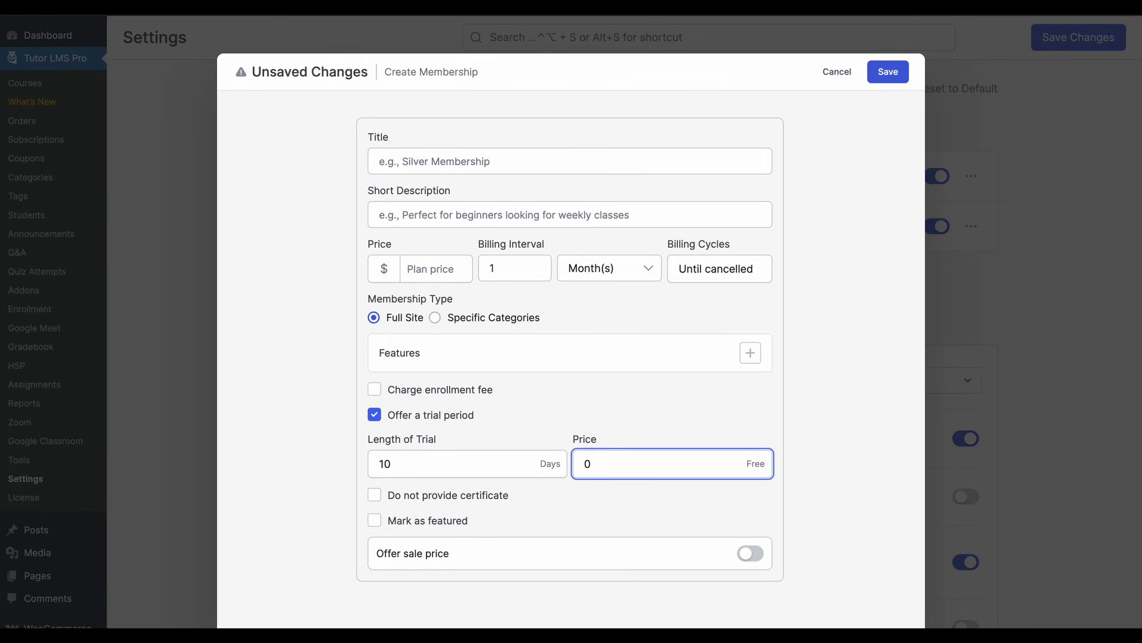
click(779, 469)
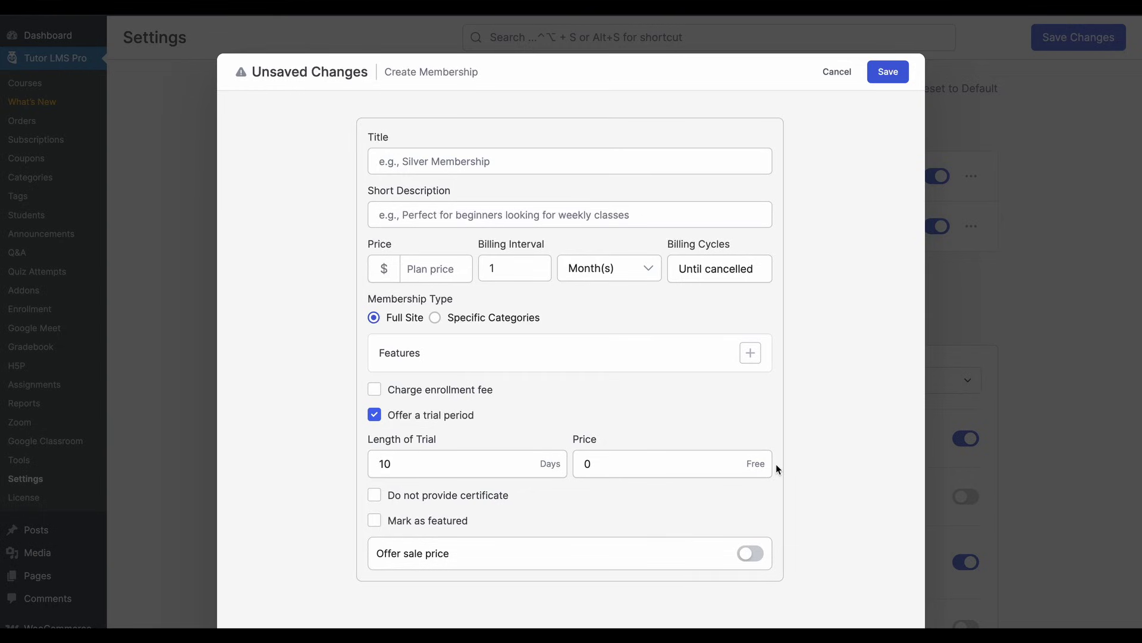
- Discard the draft plan and switch on Skip Payment for Free Trials
click(837, 71)
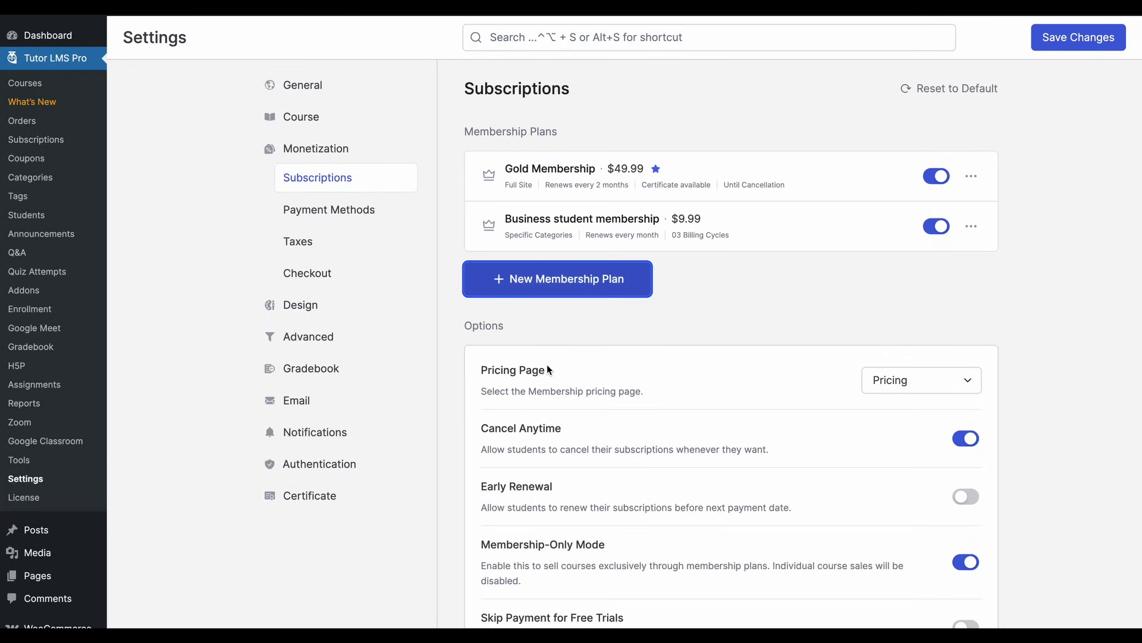
scroll(800, 512, down, 2)
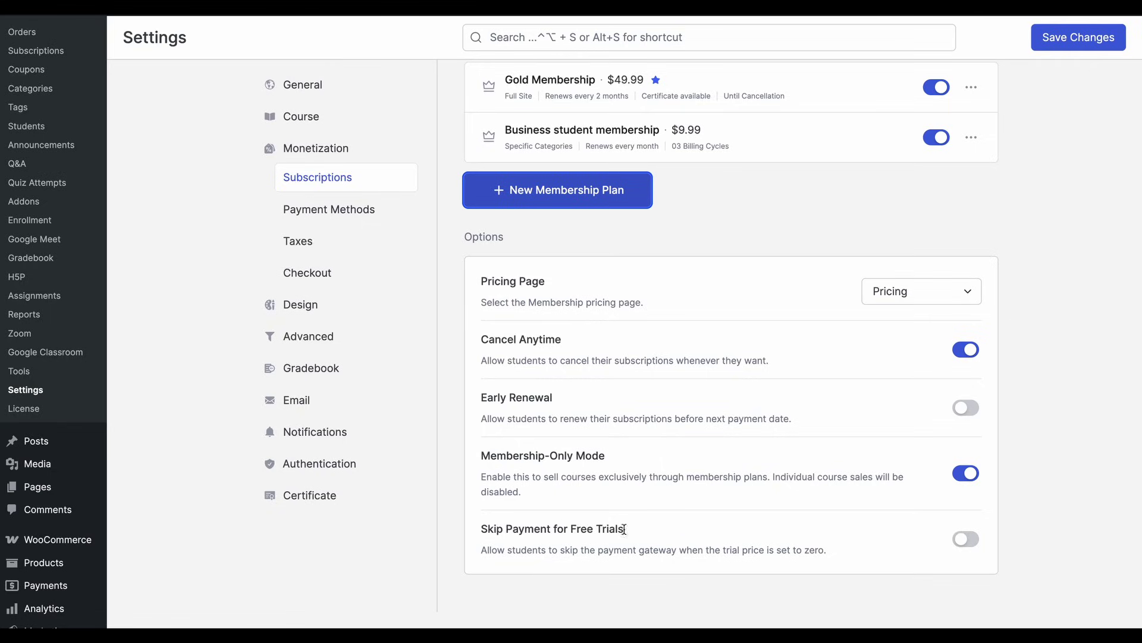
click(970, 538)
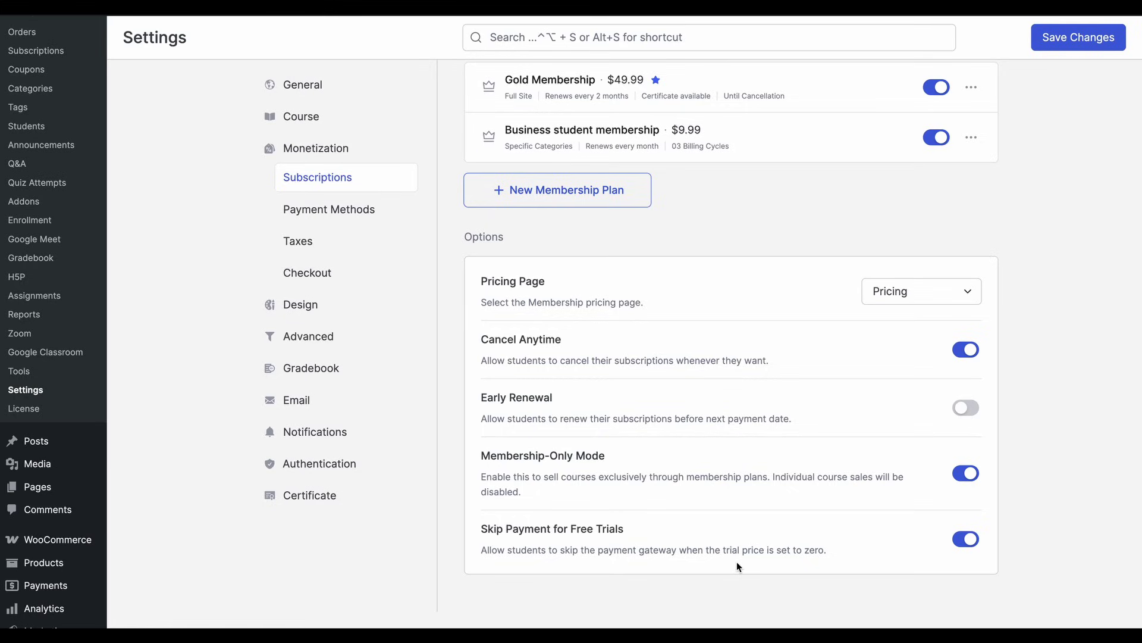
- Save the settings, then buy Gold Membership and start its $0.00 7-day trial
key(ctrl+s)
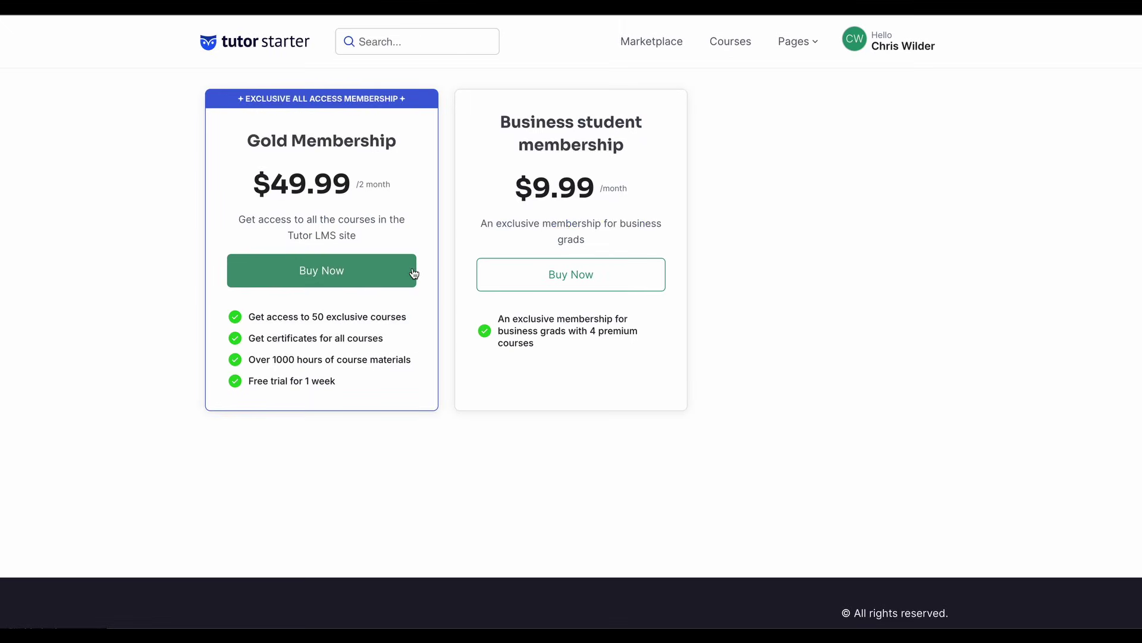
click(414, 273)
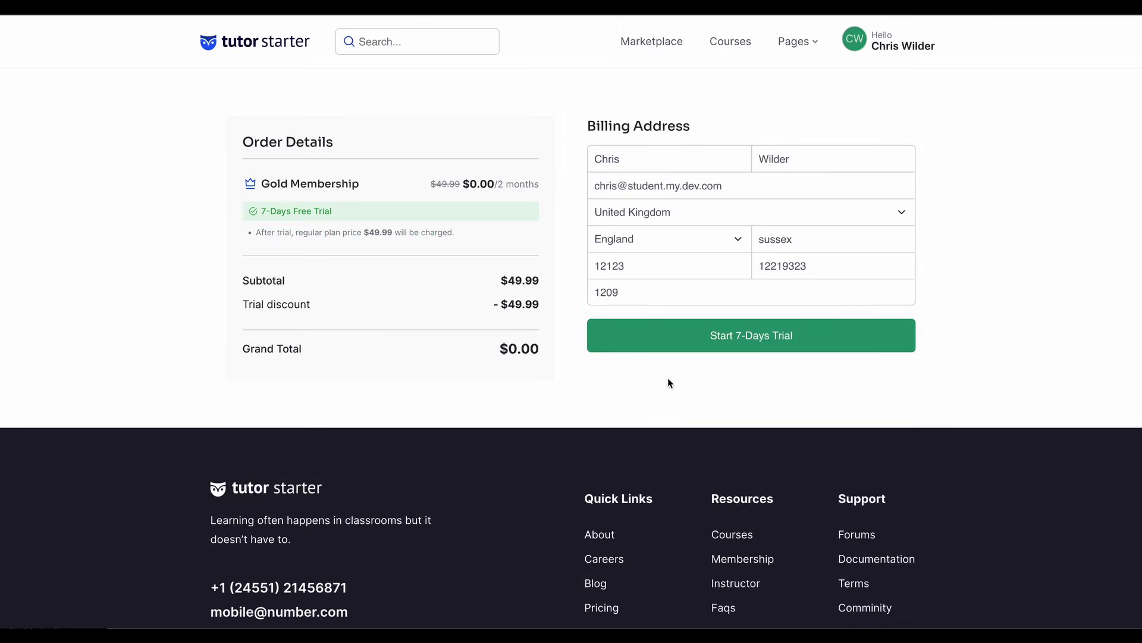
click(670, 345)
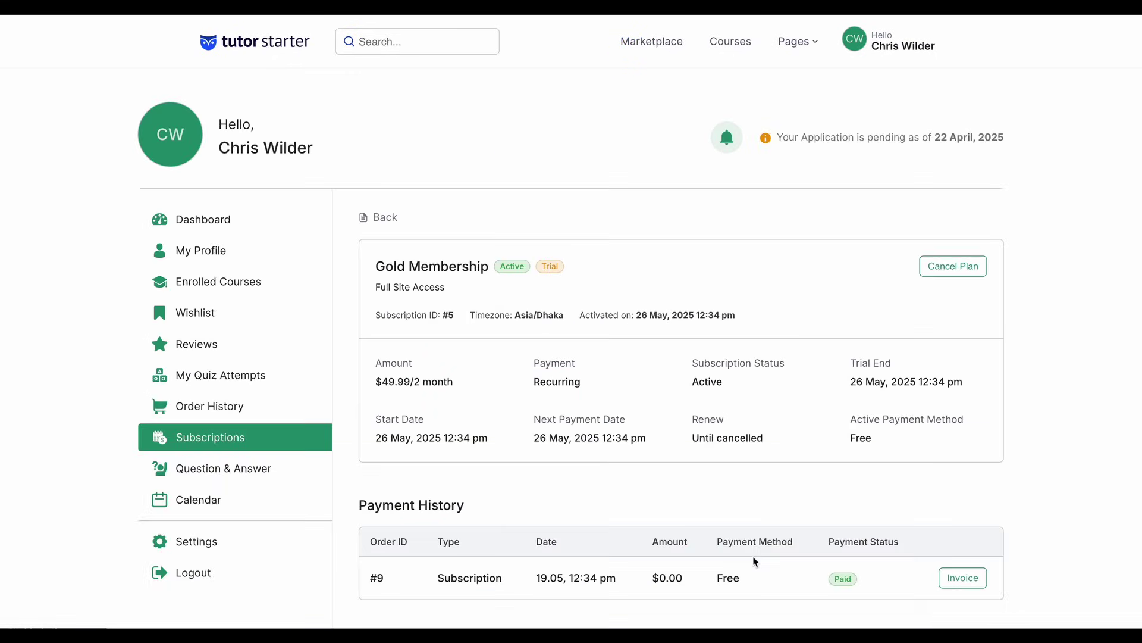